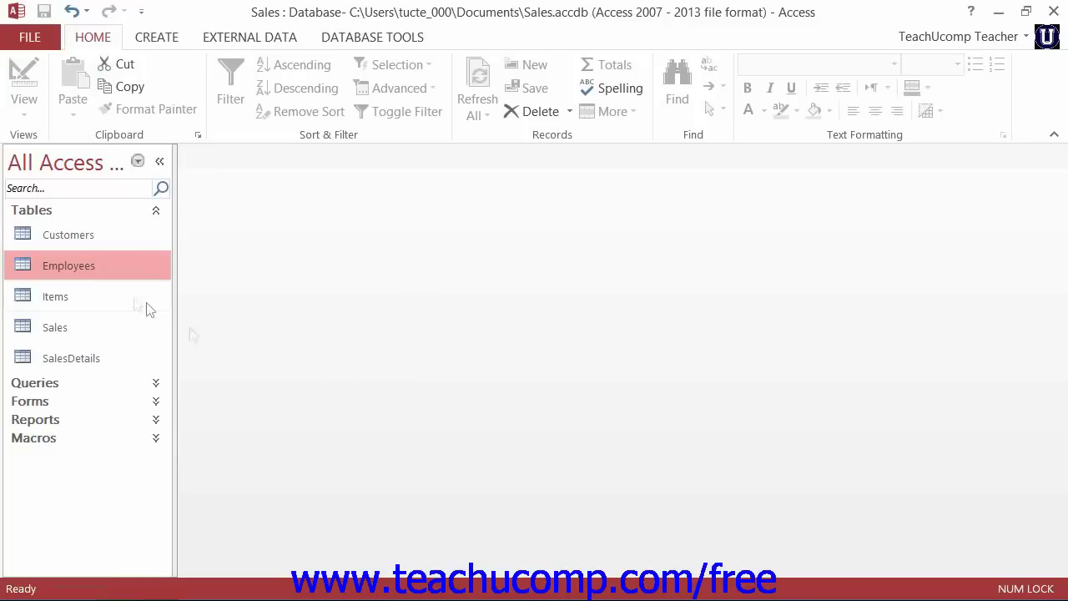
Open the Employees table and create an empty After Delete data macro for it
double_click(21, 269)
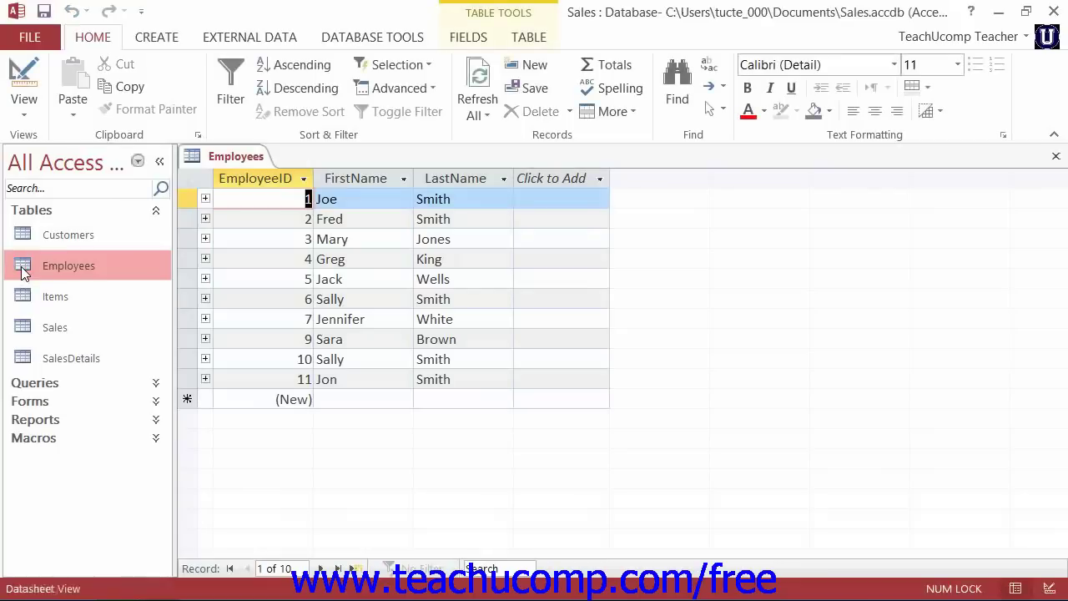
click(525, 38)
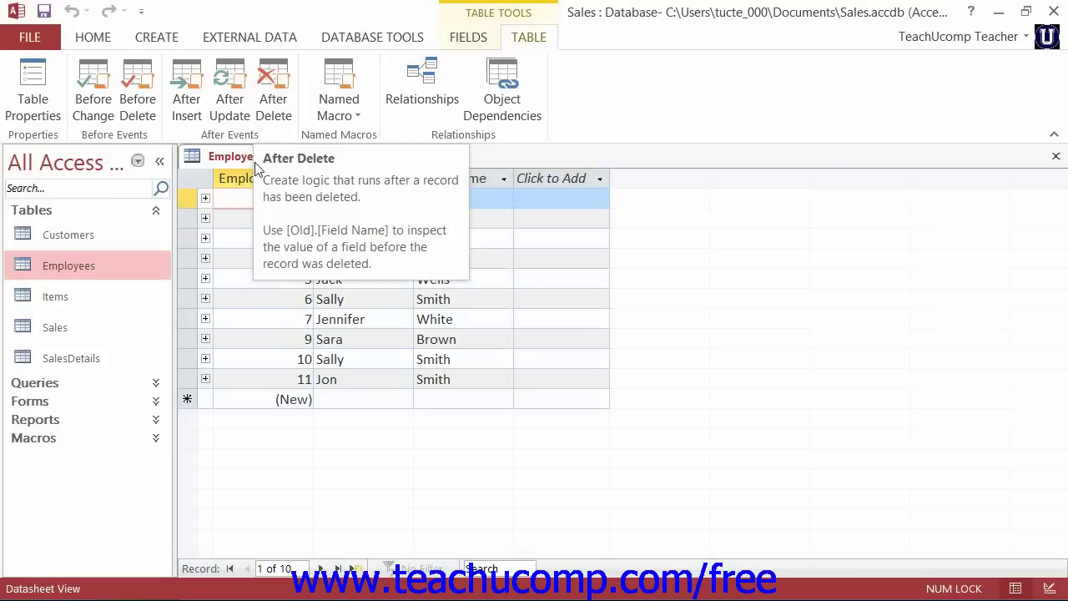
click(275, 100)
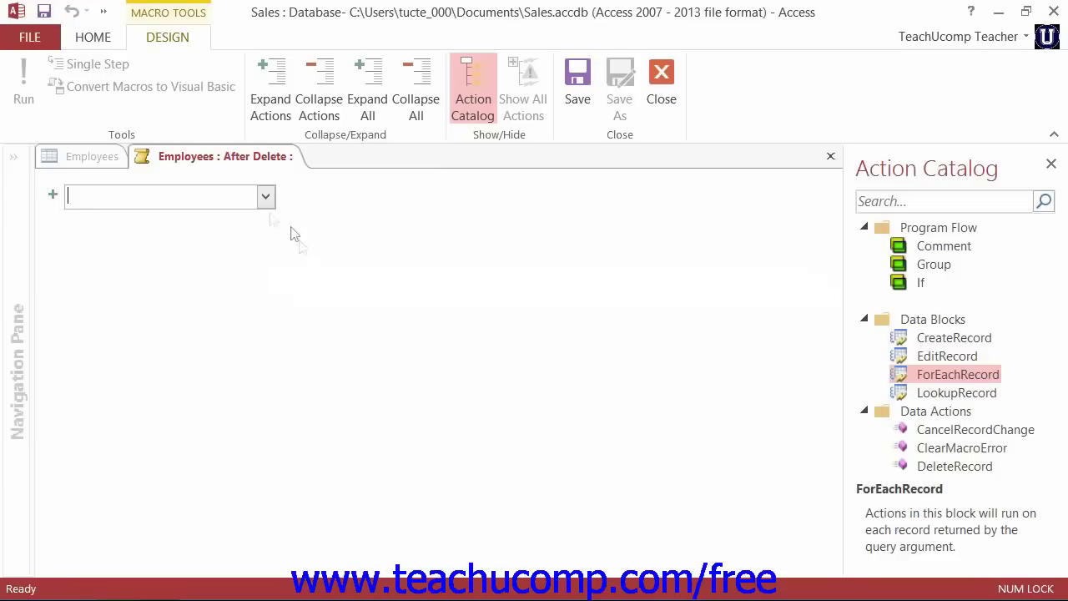
Add a LogEvent action saying 'Record has been deleted from the "Employees" table. Please verify.', then save and close
click(266, 197)
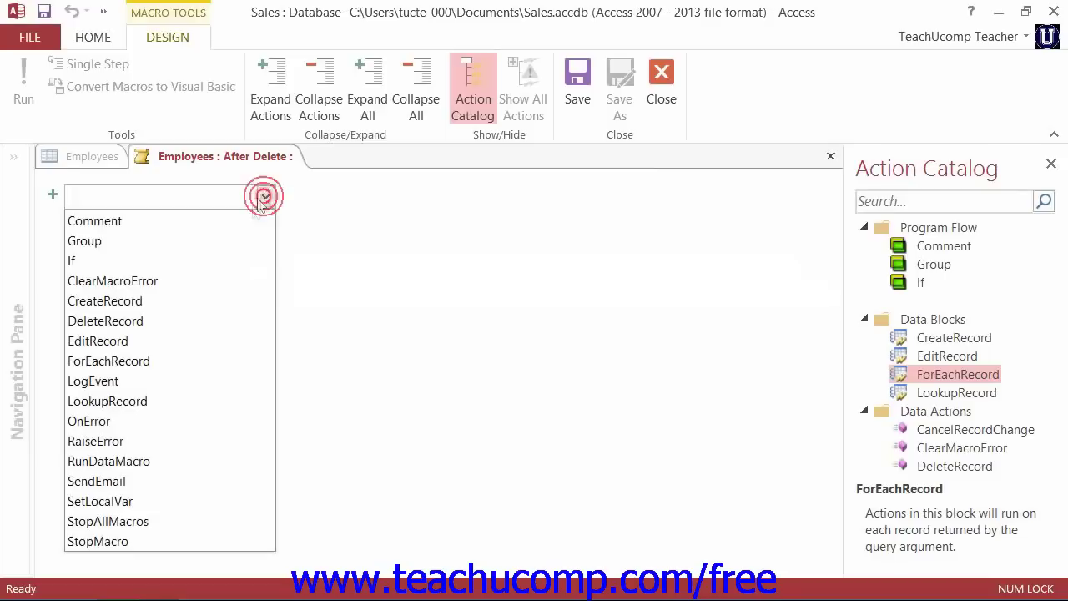
click(161, 381)
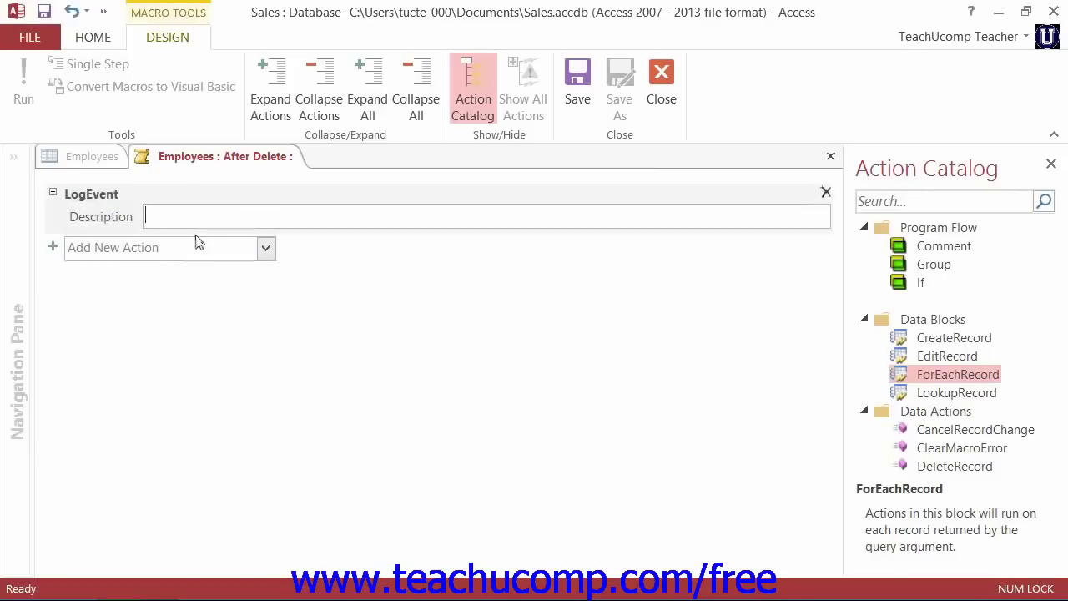
text(Record has been deleted from the "Employees" table. Please verify.)
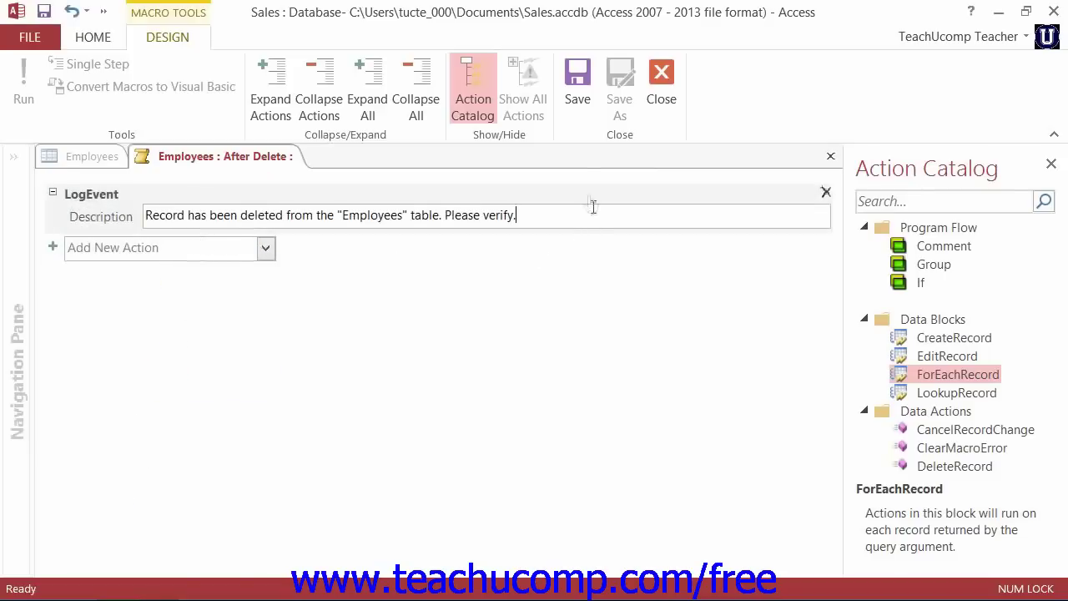
click(579, 108)
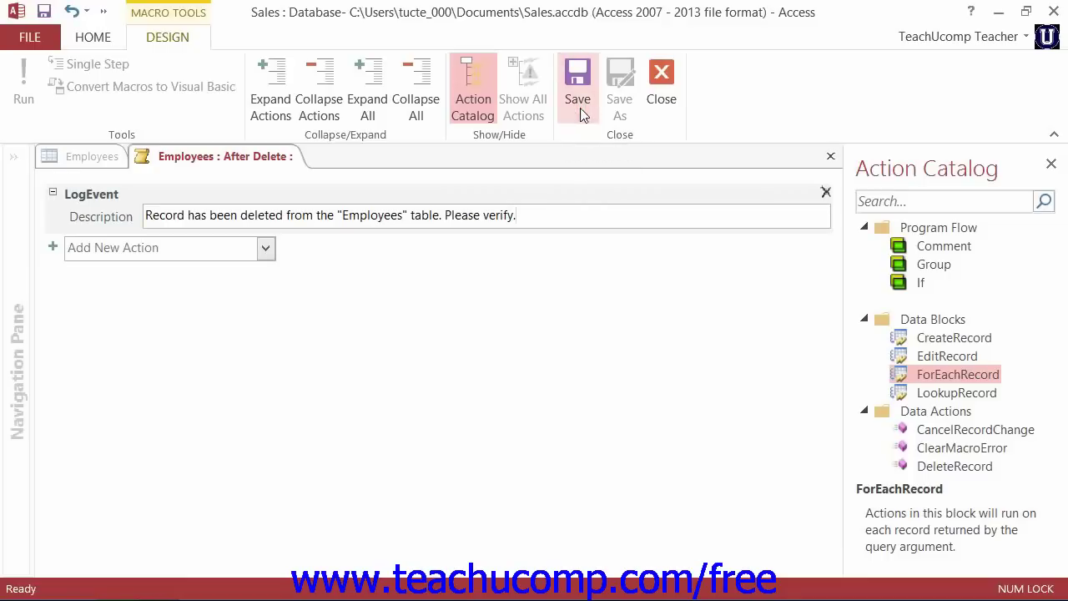
click(663, 106)
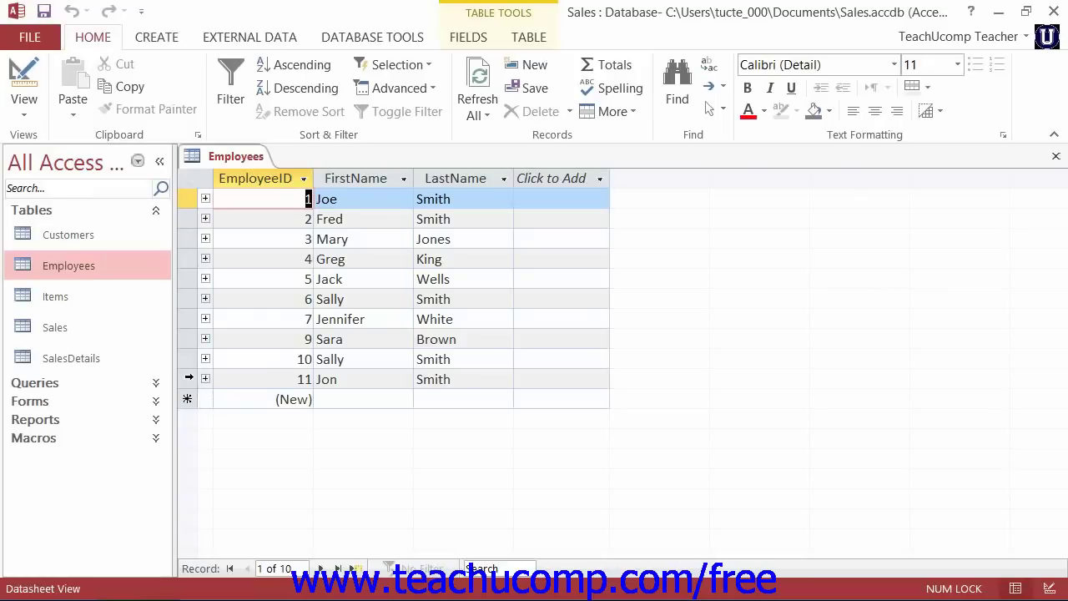
Delete employee record 11, confirming the prompt, and close the Employees table
click(189, 378)
right_click(189, 378)
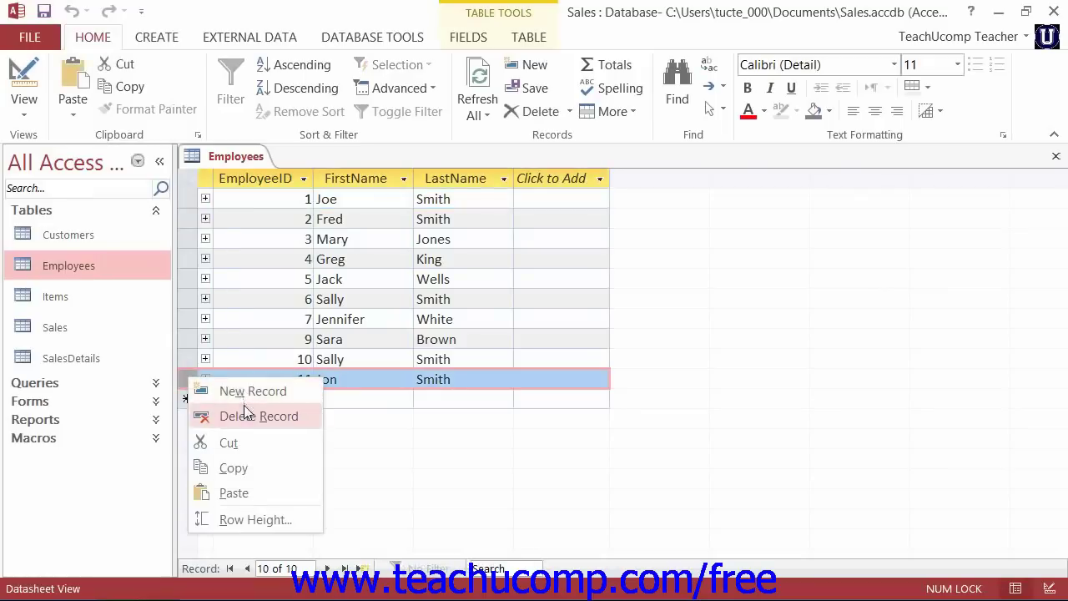
click(245, 414)
click(504, 381)
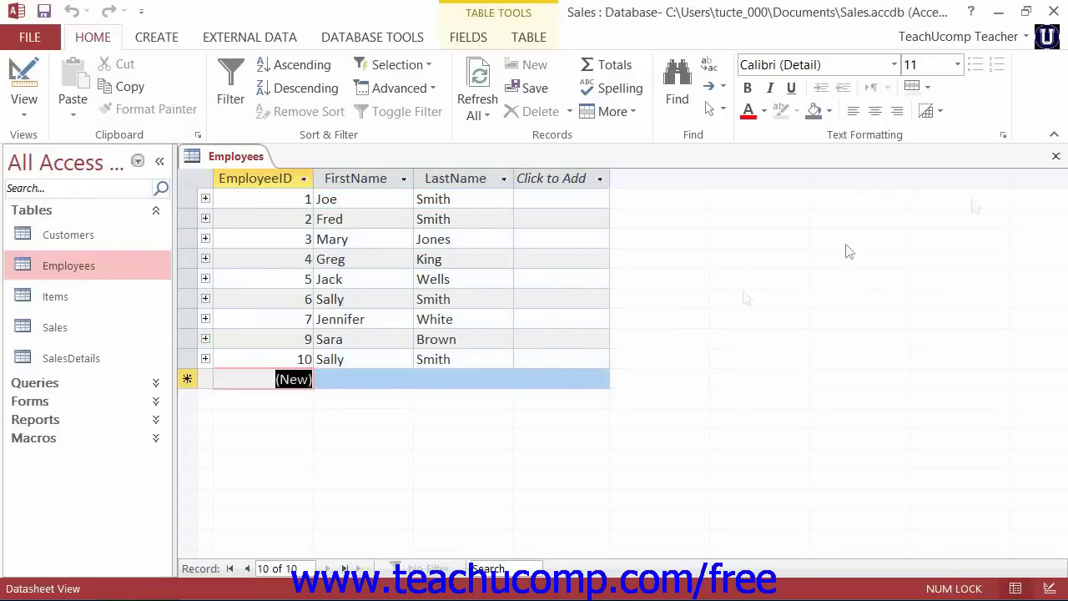
click(1055, 156)
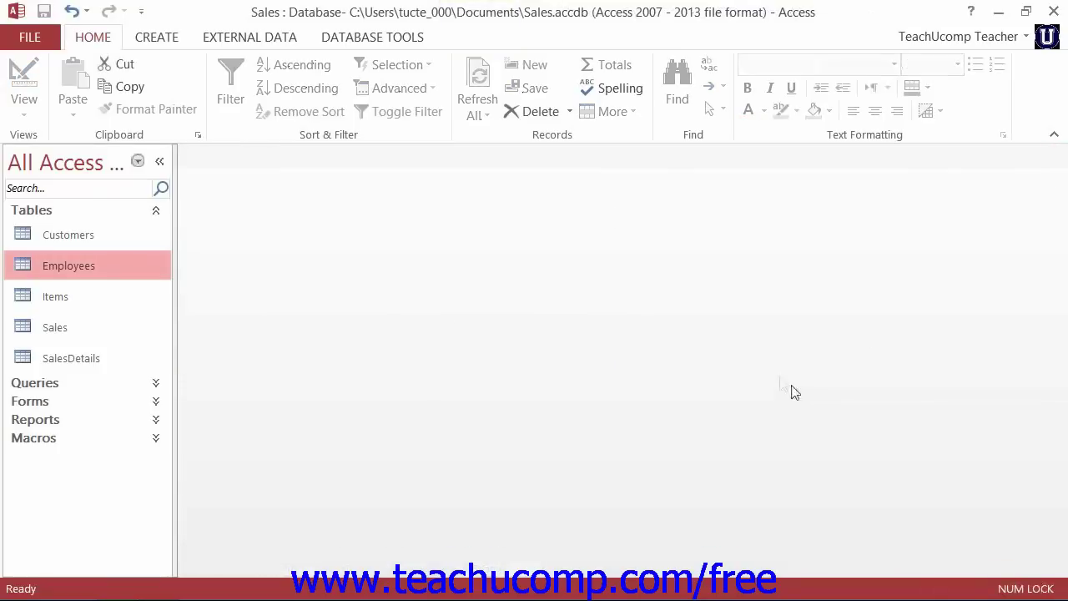
View the Application Log table's Description column to check the deletion message, then close it
click(35, 43)
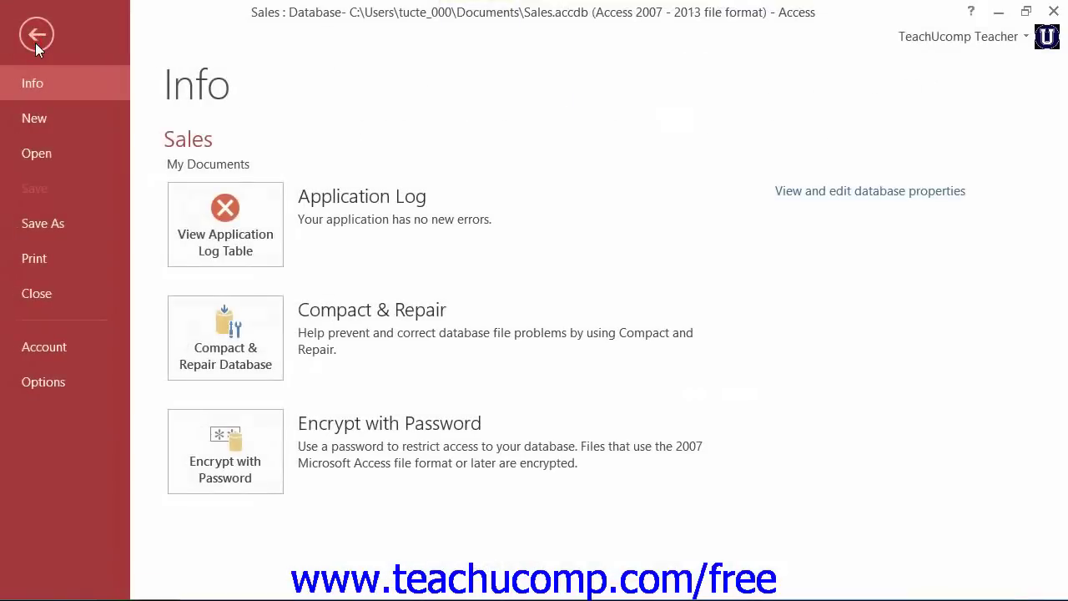
click(260, 239)
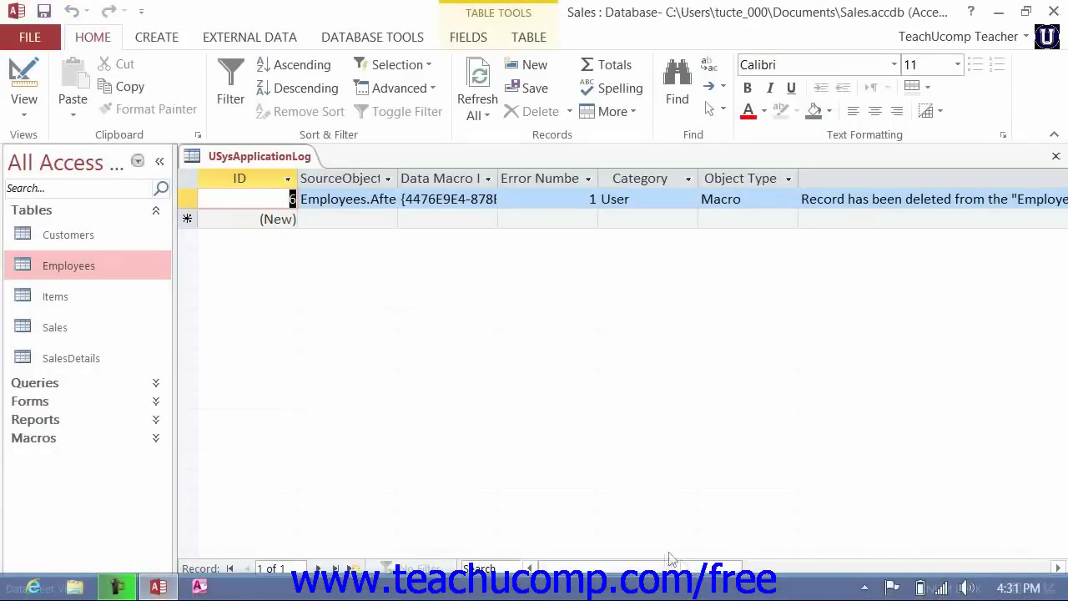
drag(659, 567, 930, 568)
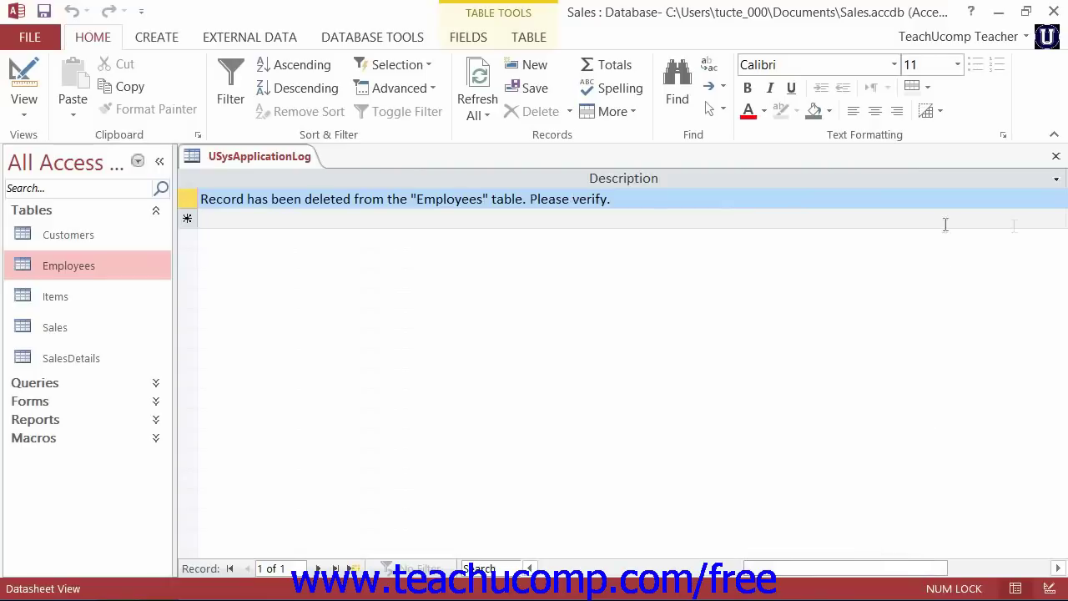
click(1055, 156)
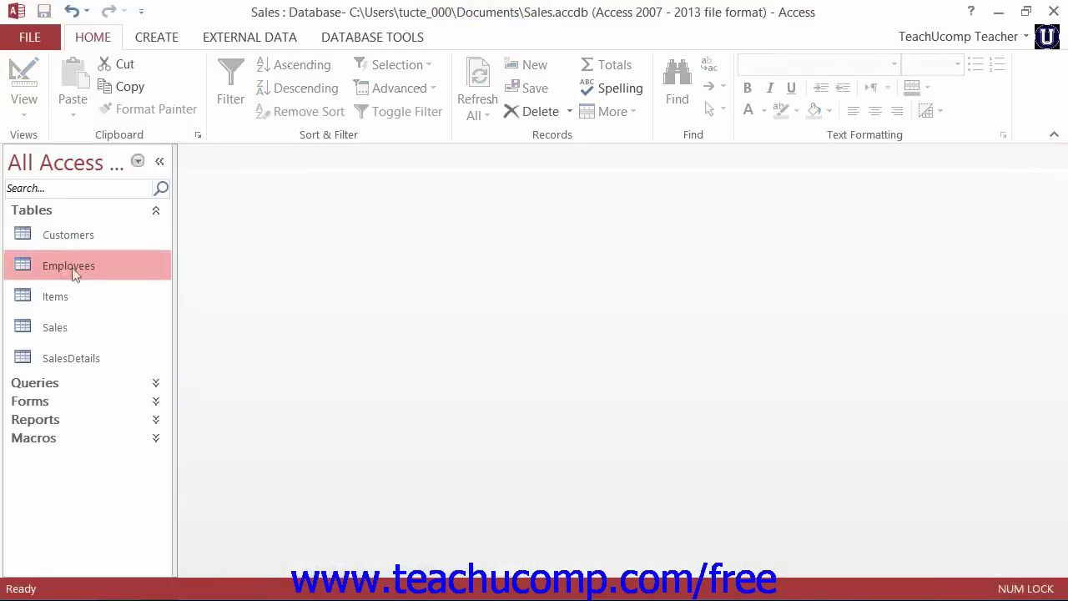
Reopen the Employees table and create a new named data macro, DataMacro1
double_click(23, 267)
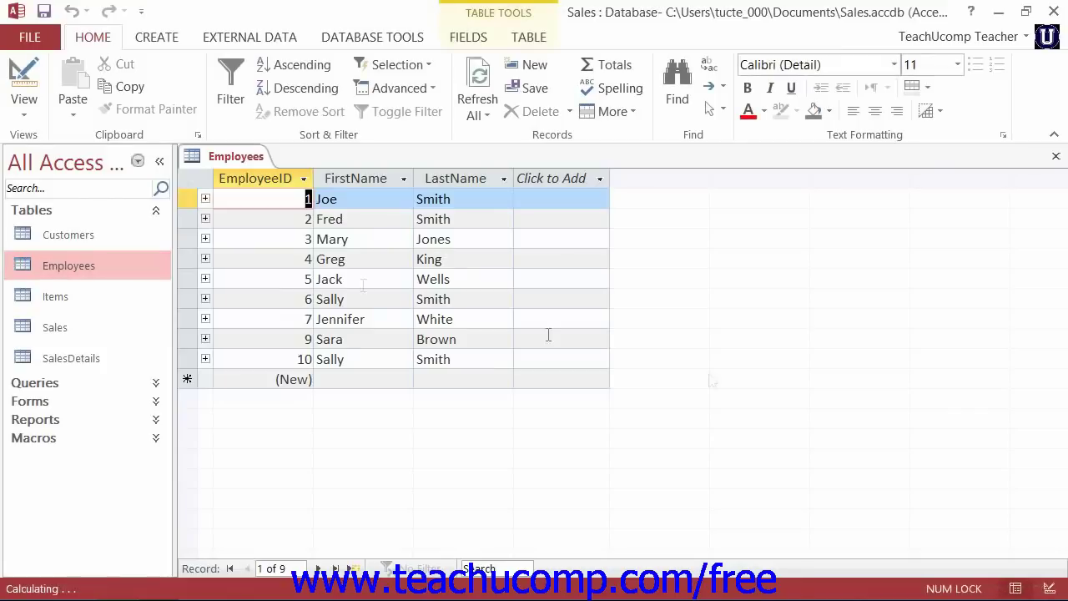
click(534, 37)
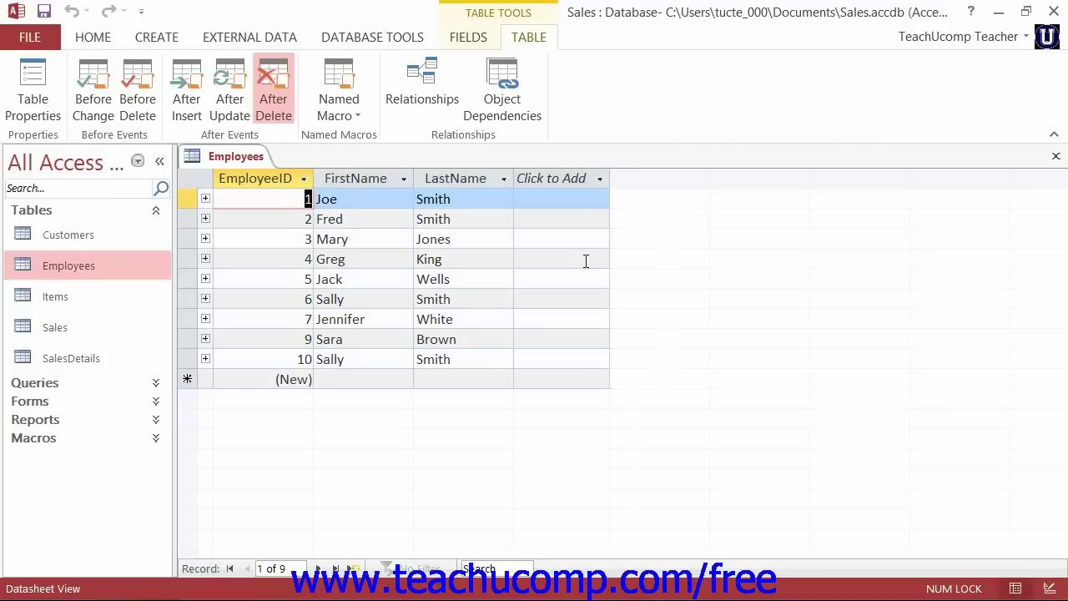
click(349, 122)
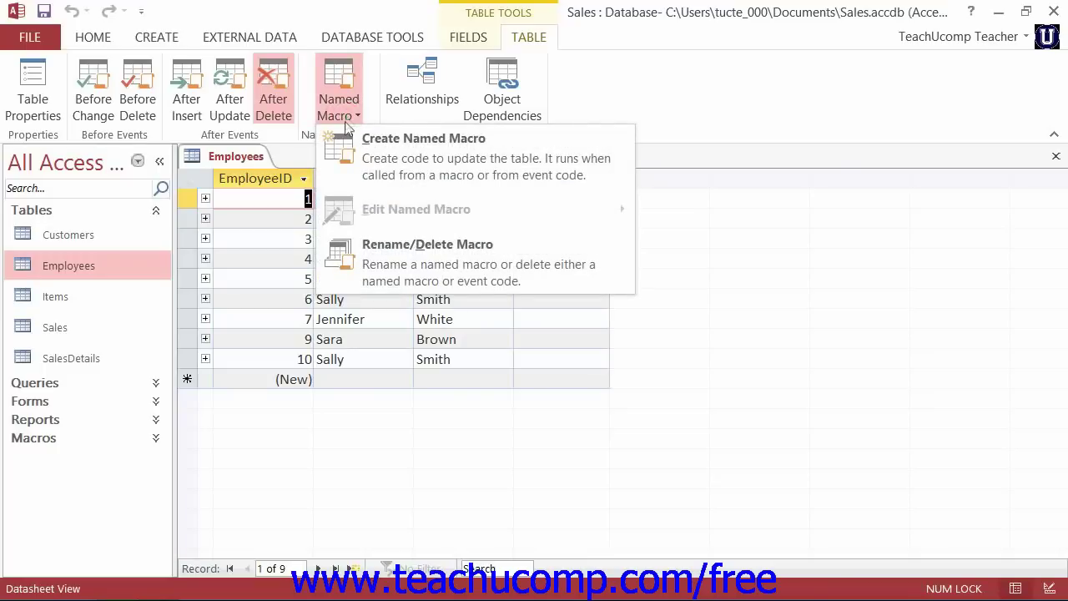
click(426, 161)
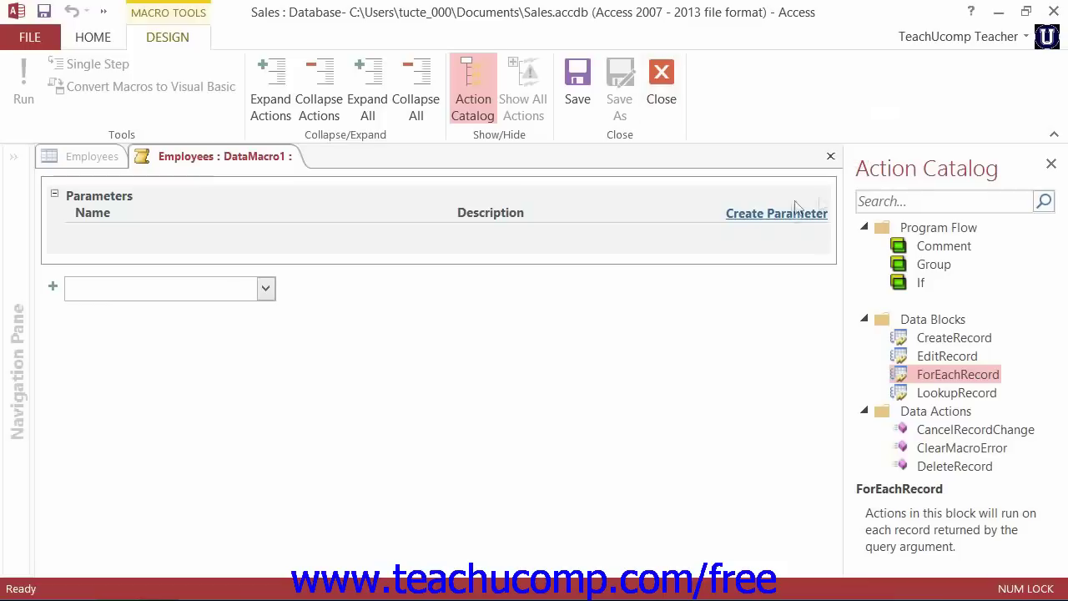
mouse_move(776, 214)
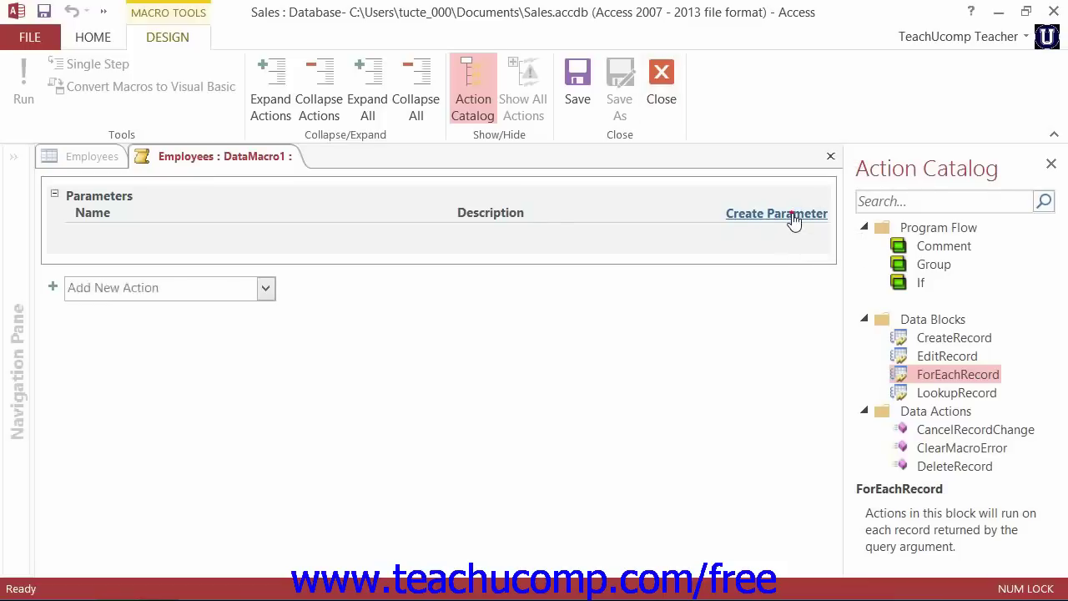
Add a parameter named MyParameter to DataMacro1, leaving its description empty
click(793, 219)
click(140, 244)
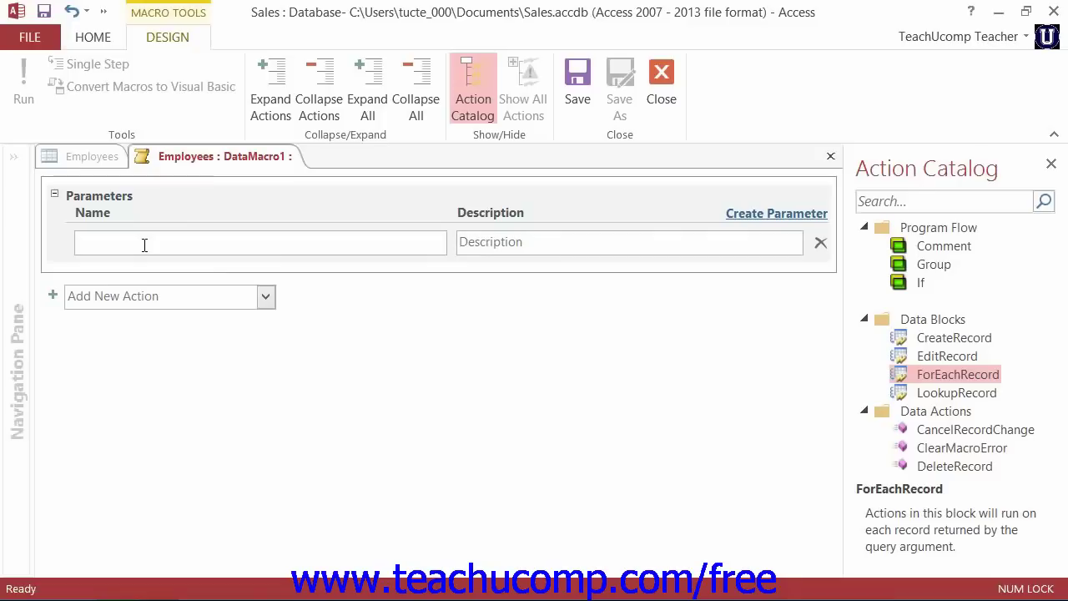
text(MyP)
text(arame)
text(ter)
key(Tab)
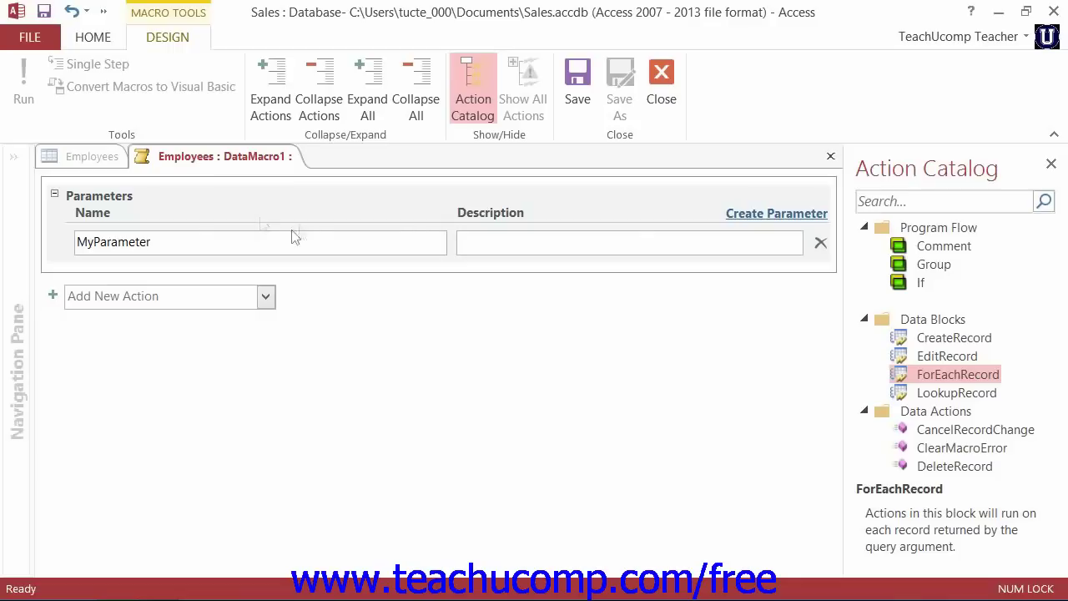
Close DataMacro1 without saving changes, then close the Employees table
click(662, 93)
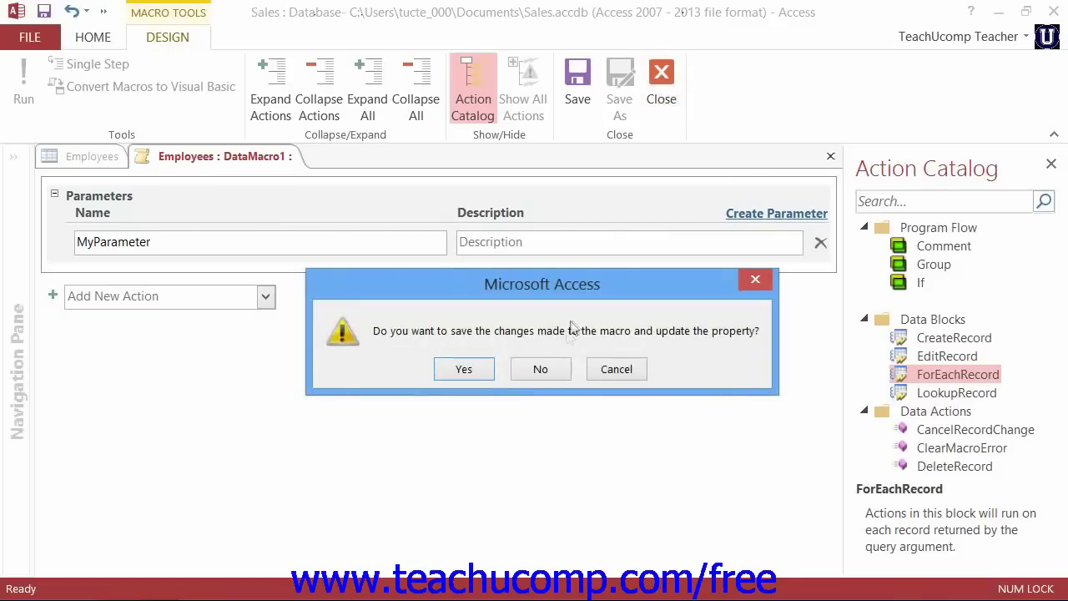
click(548, 367)
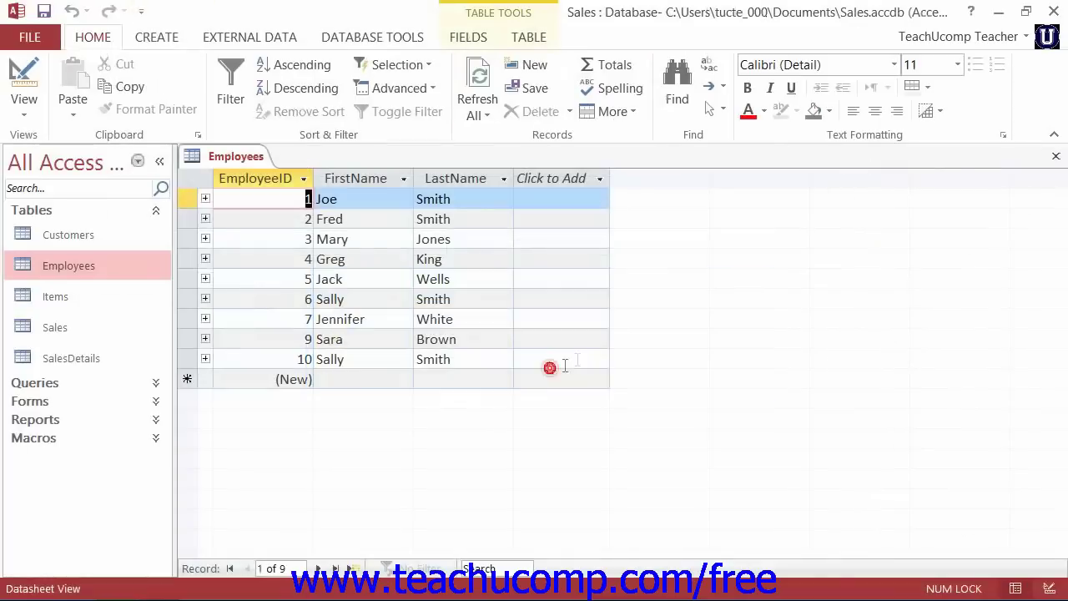
click(1056, 156)
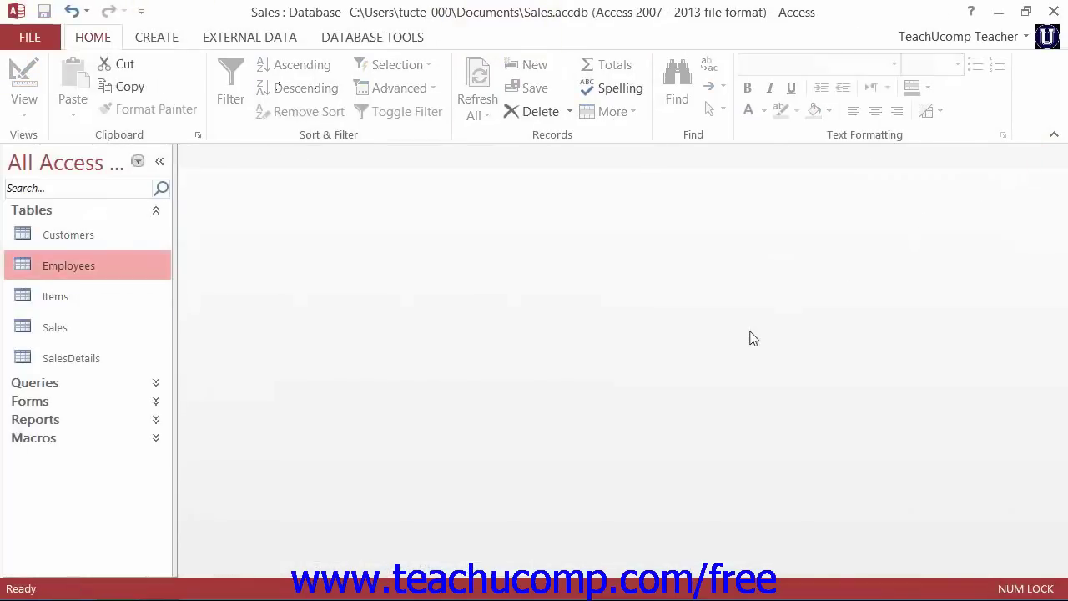